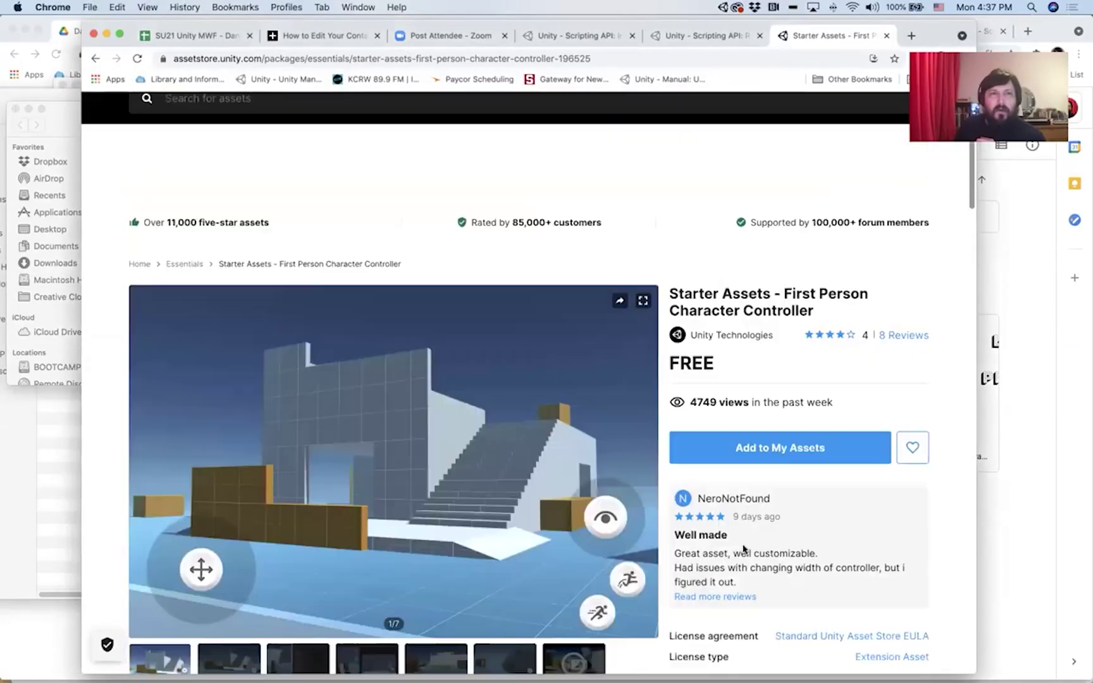
- Go back to the starter assets results and open the First Person Character Controller product page
scroll(746, 544, "up", 10)
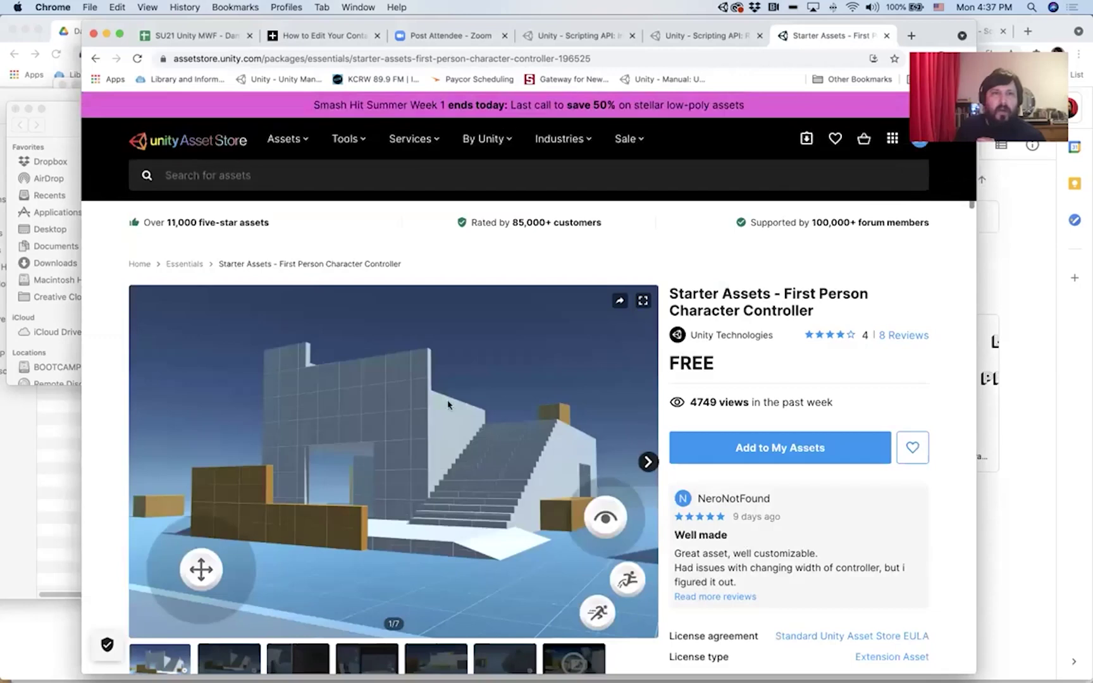
left_click(95, 58)
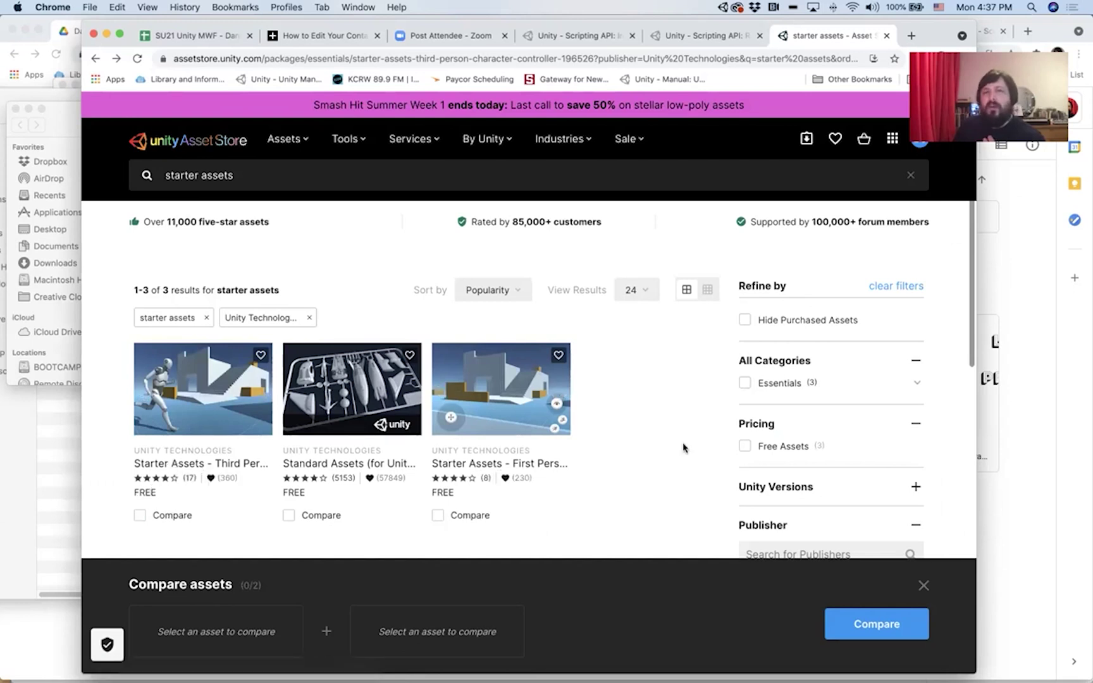
left_click(495, 369)
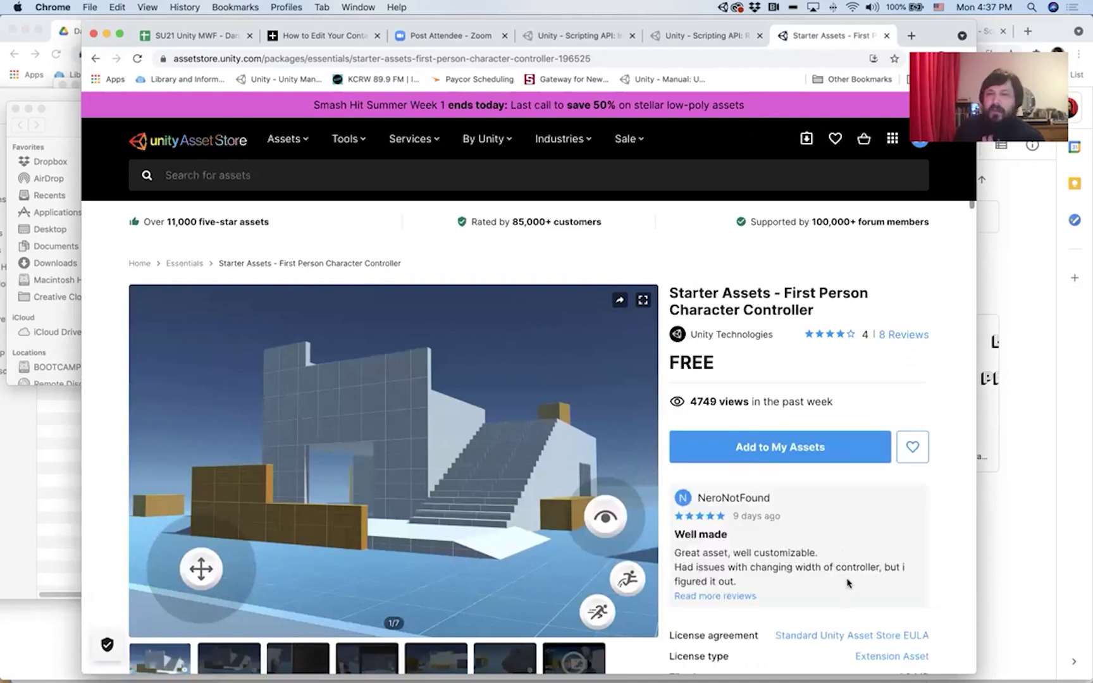
scroll(847, 582, "down", 4)
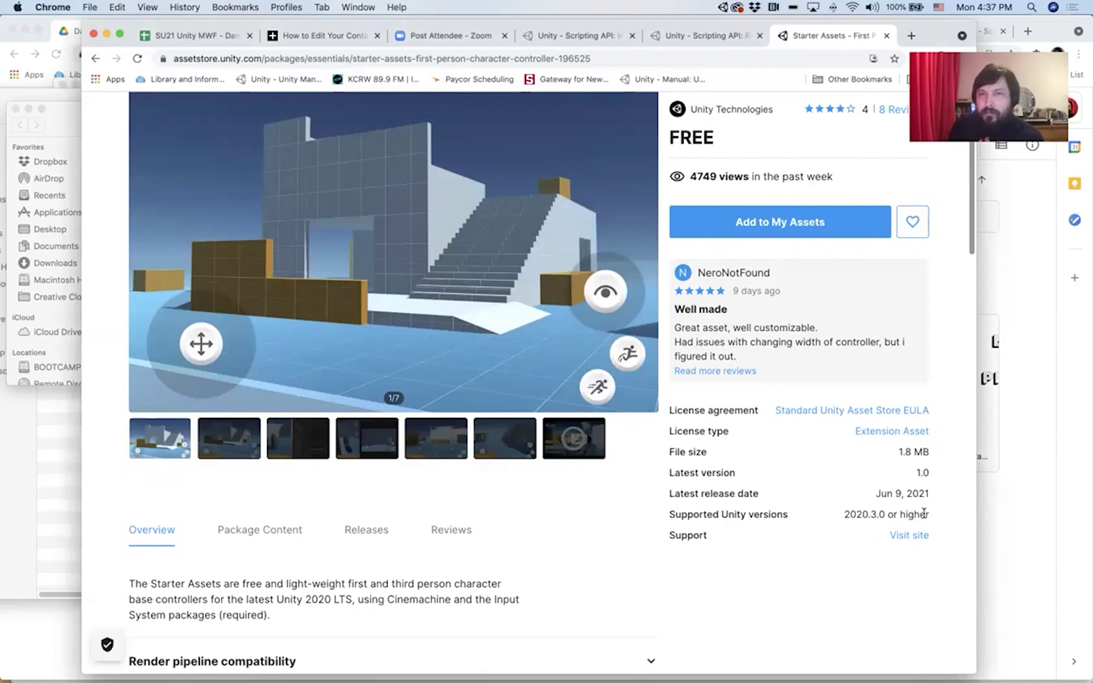
- Bring Unity Hub to the front and show its installed Unity versions
mouse_move(547, 680)
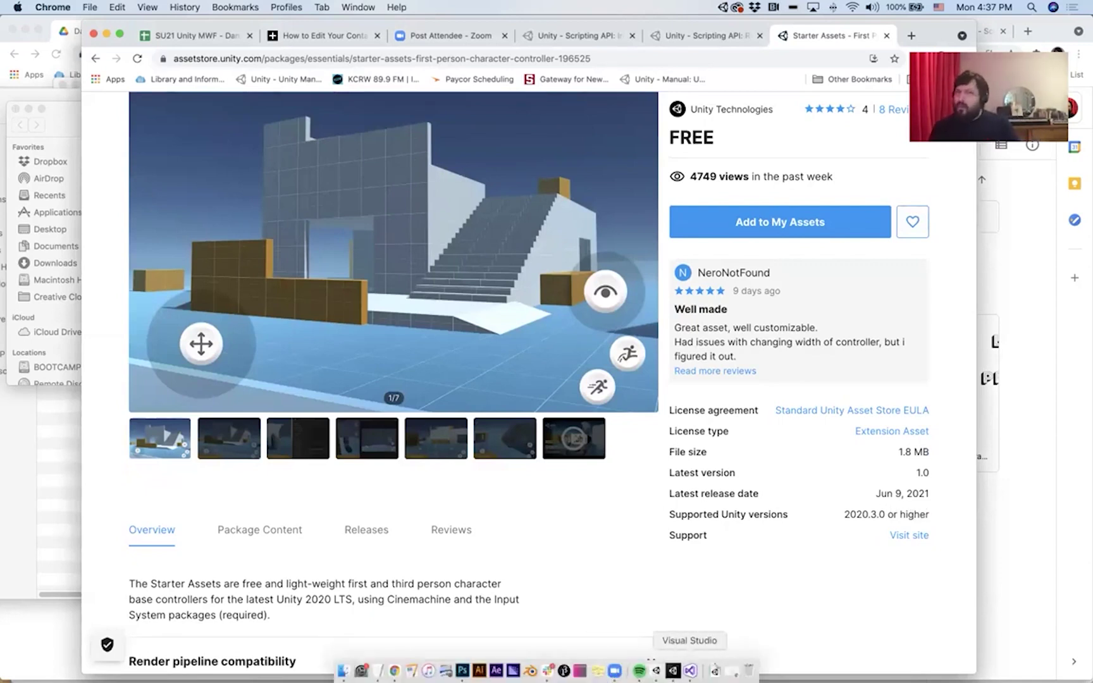
mouse_move(652, 663)
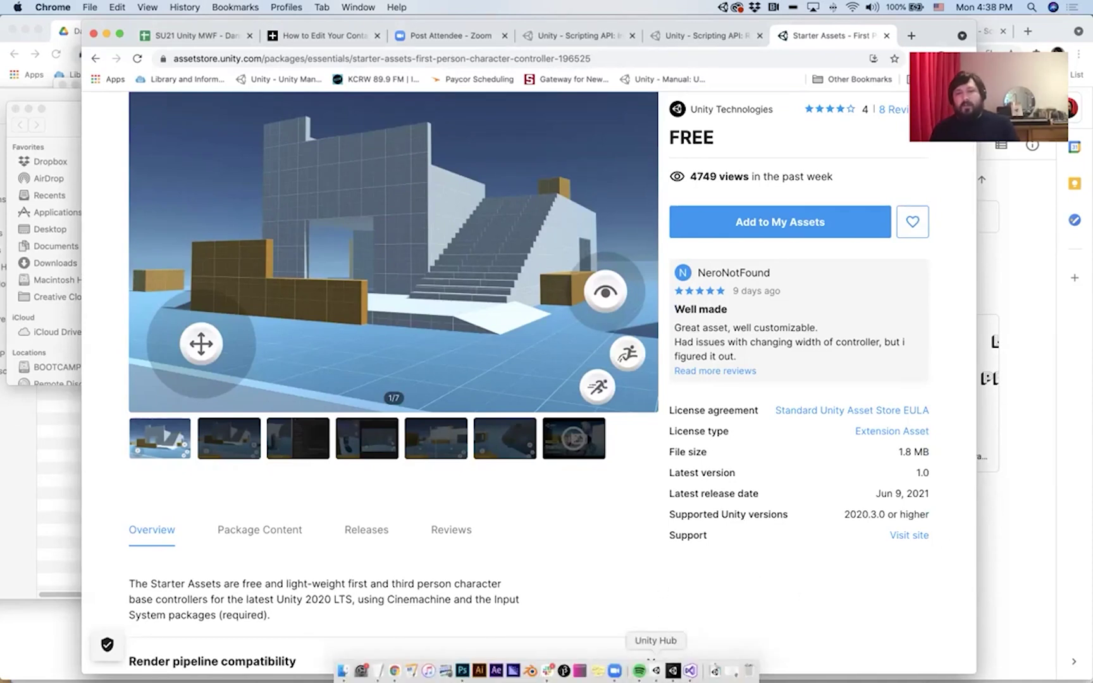
left_click(655, 670)
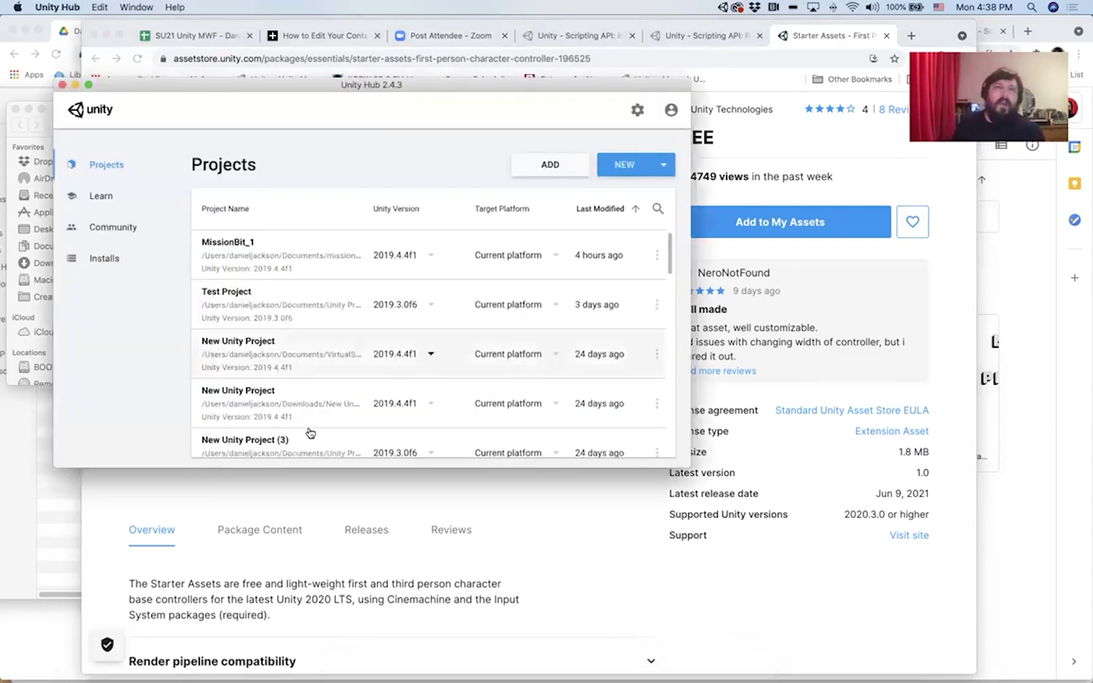
mouse_move(655, 671)
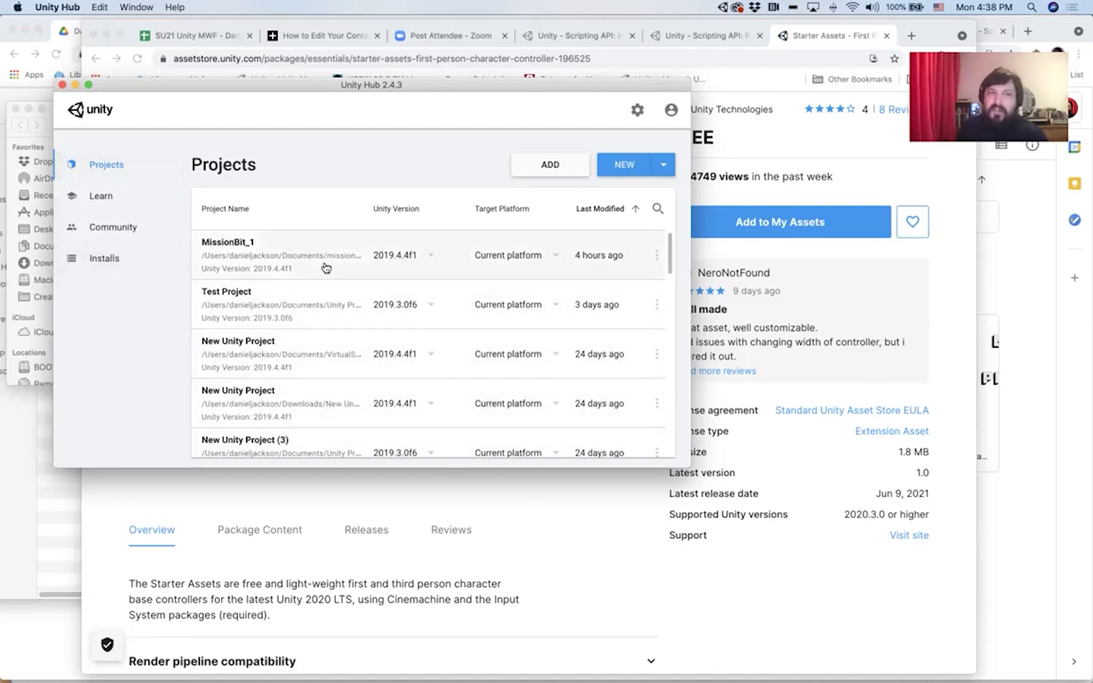
left_click(105, 260)
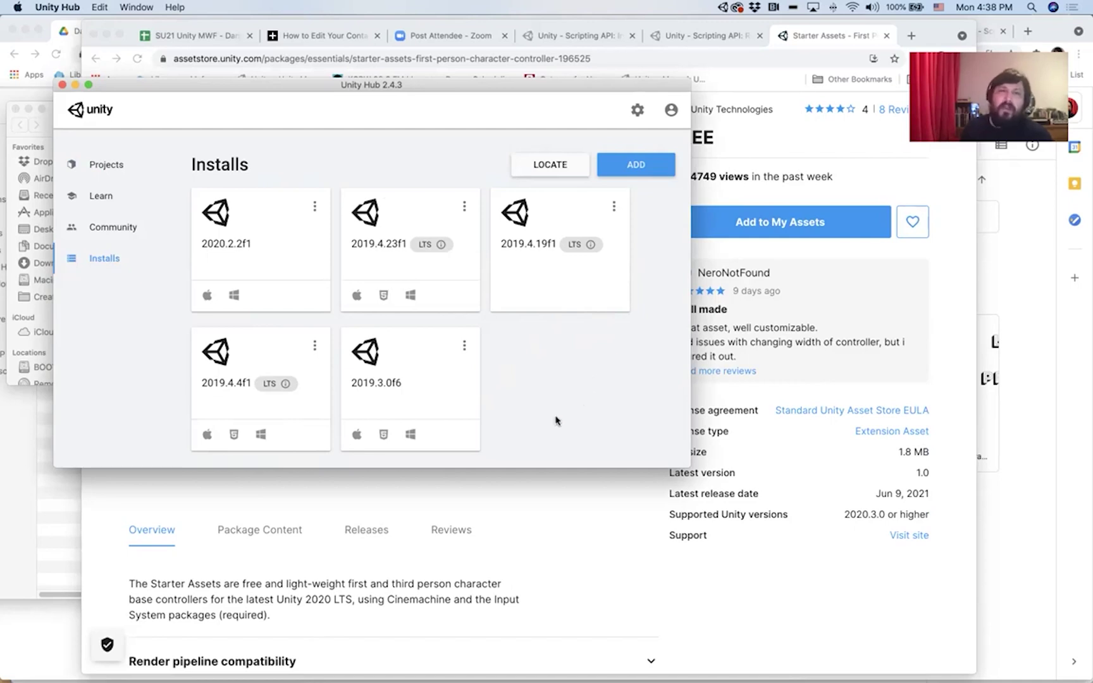
left_click(638, 165)
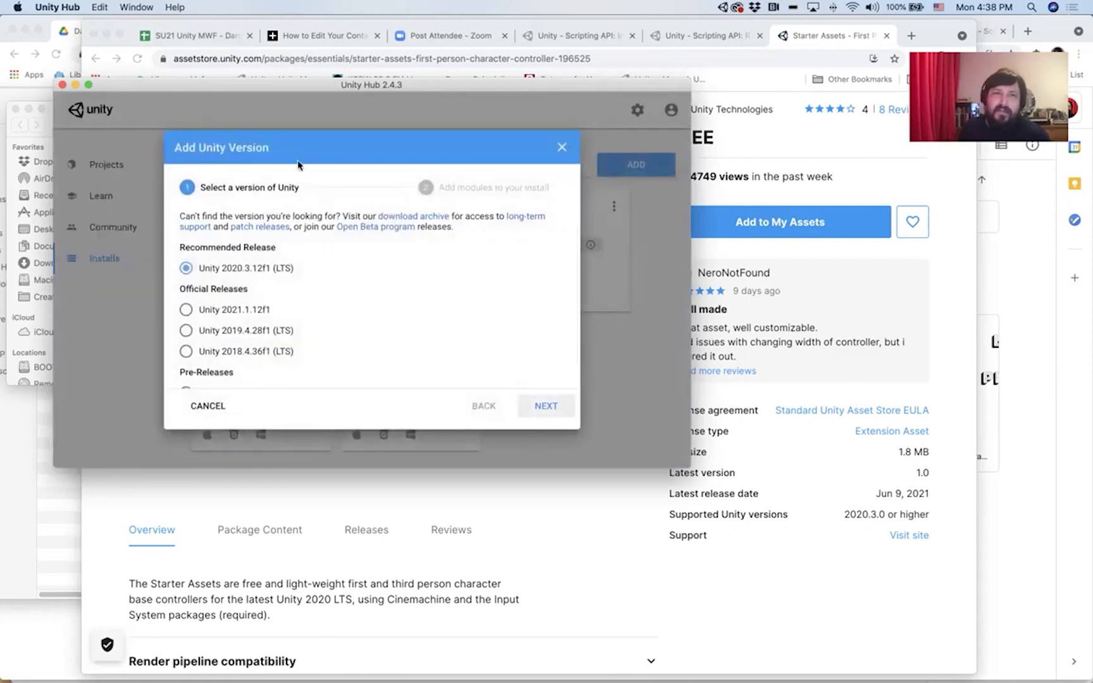
scroll(387, 286, "down", 1)
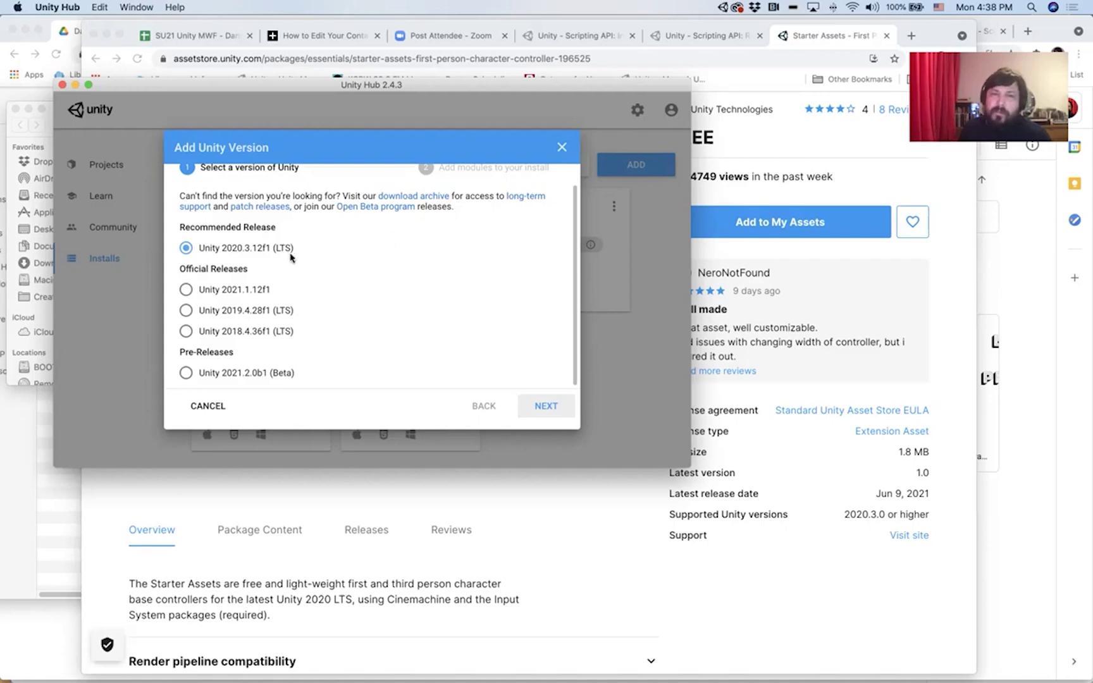
scroll(367, 256, "up", 1)
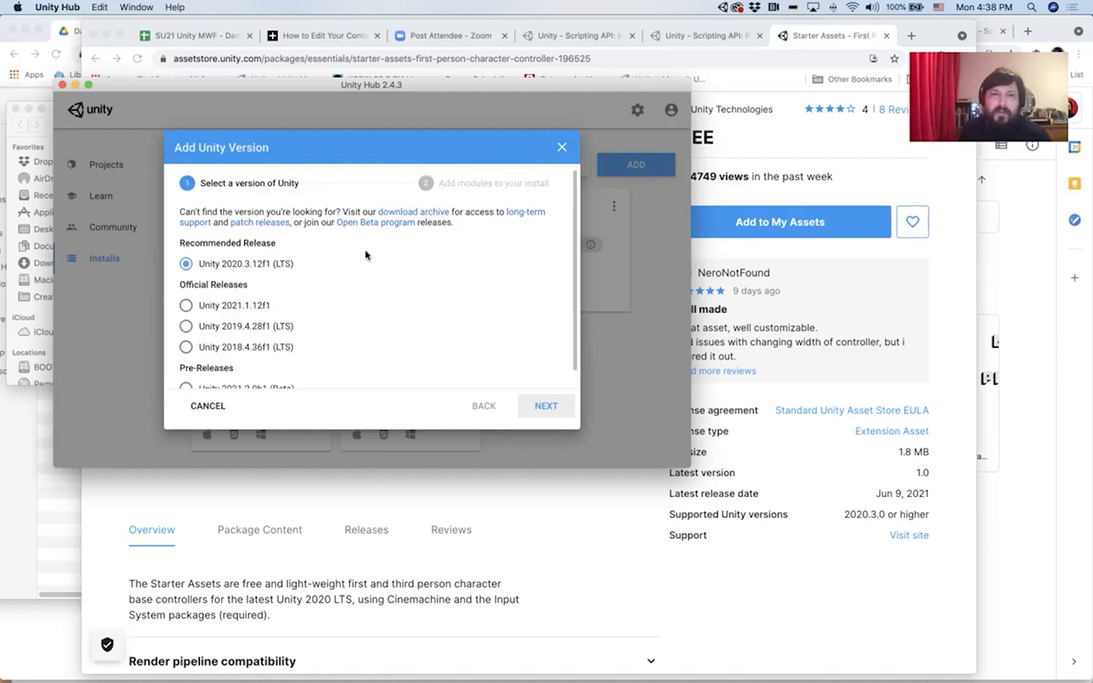
scroll(365, 266, "down", 1)
scroll(354, 250, "up", 2)
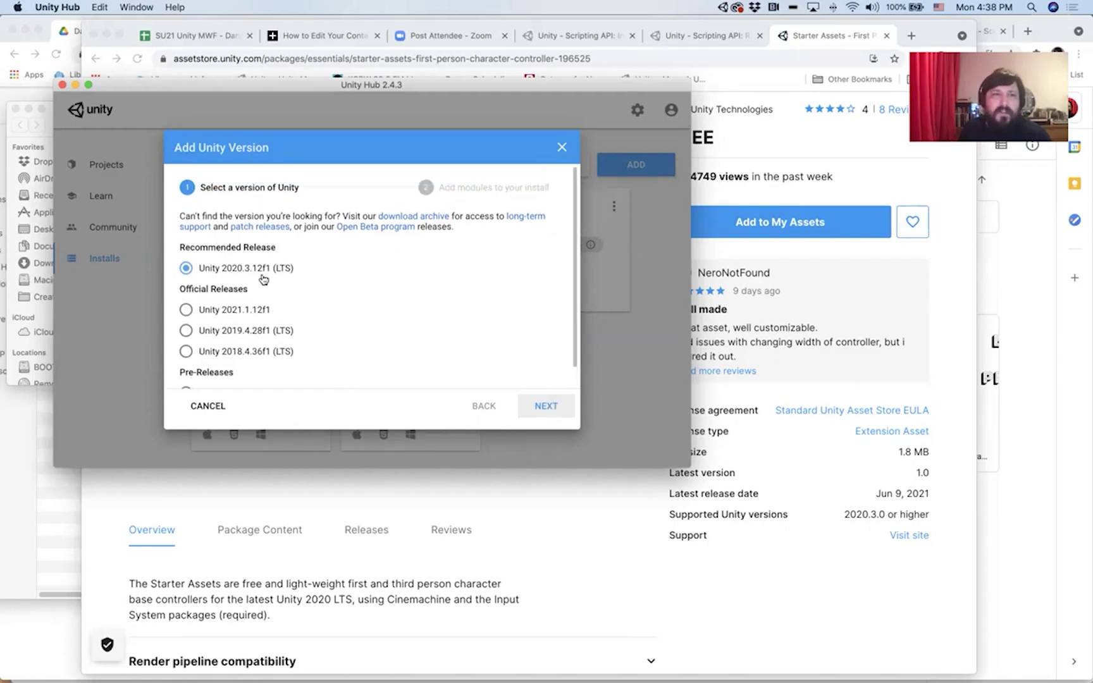
- Install 2020.3.12f1 with Mac, WebGL and Windows (Mono) build support plus Documentation
left_click(542, 410)
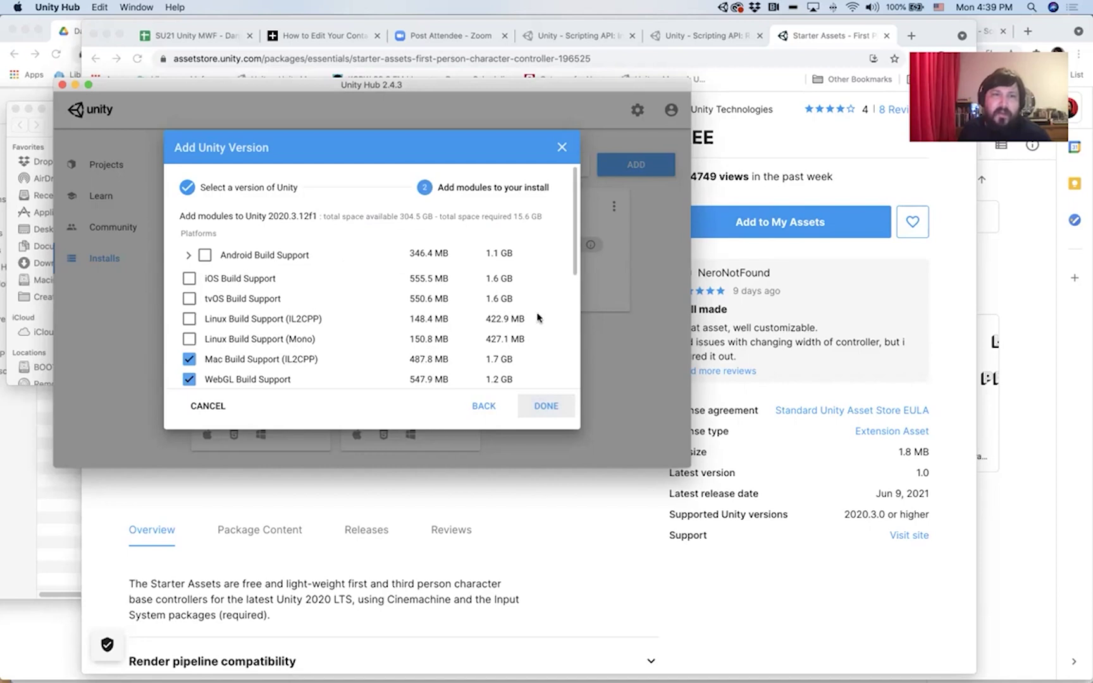
scroll(538, 318, "down", 3)
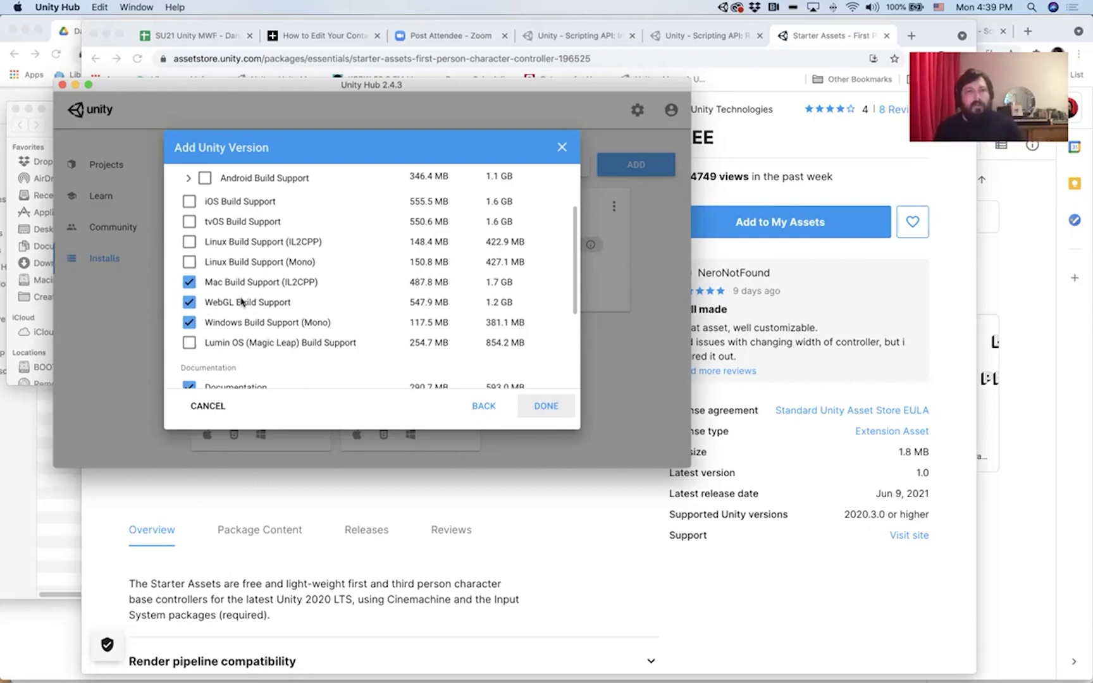
scroll(354, 297, "down", 5)
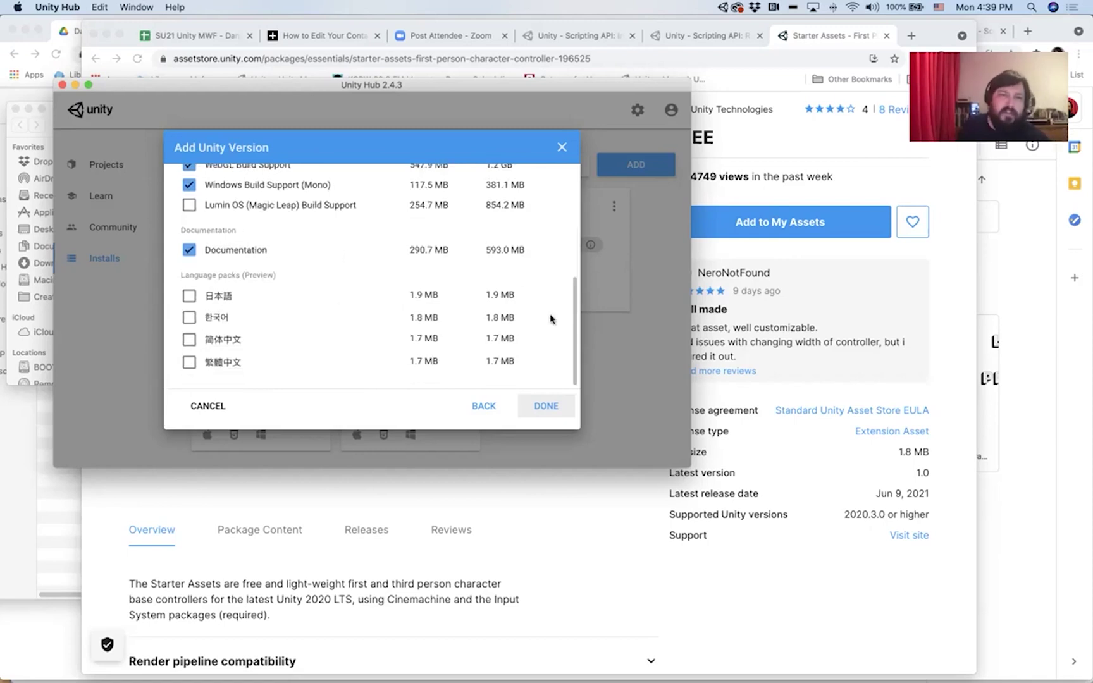
scroll(552, 315, "up", 10)
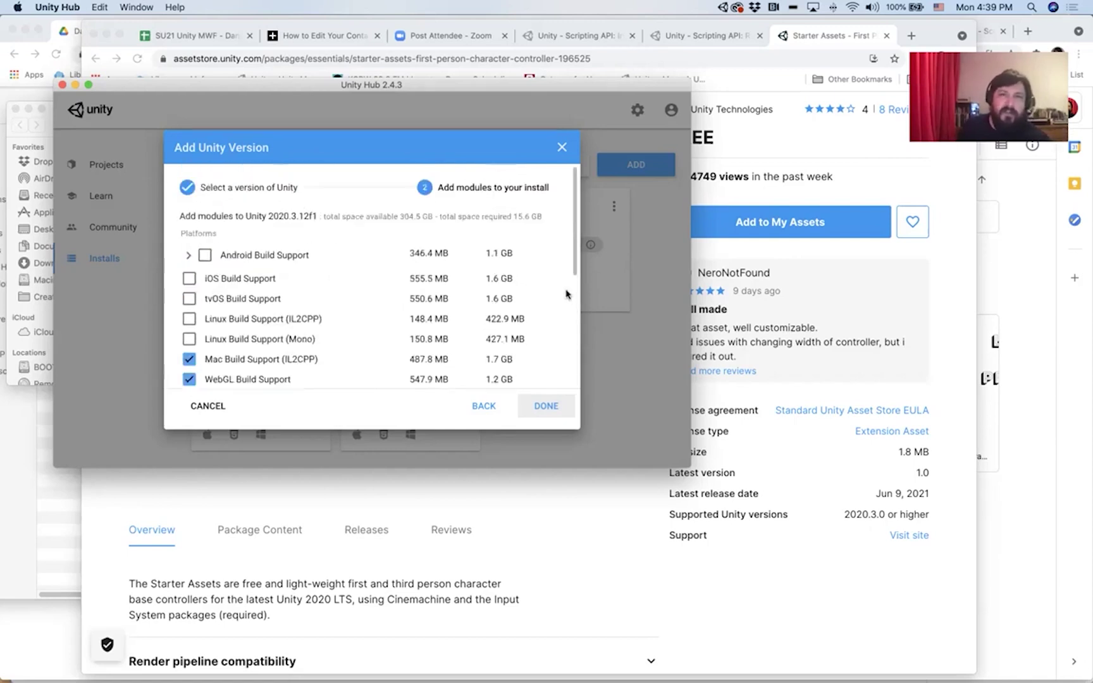
left_click(559, 408)
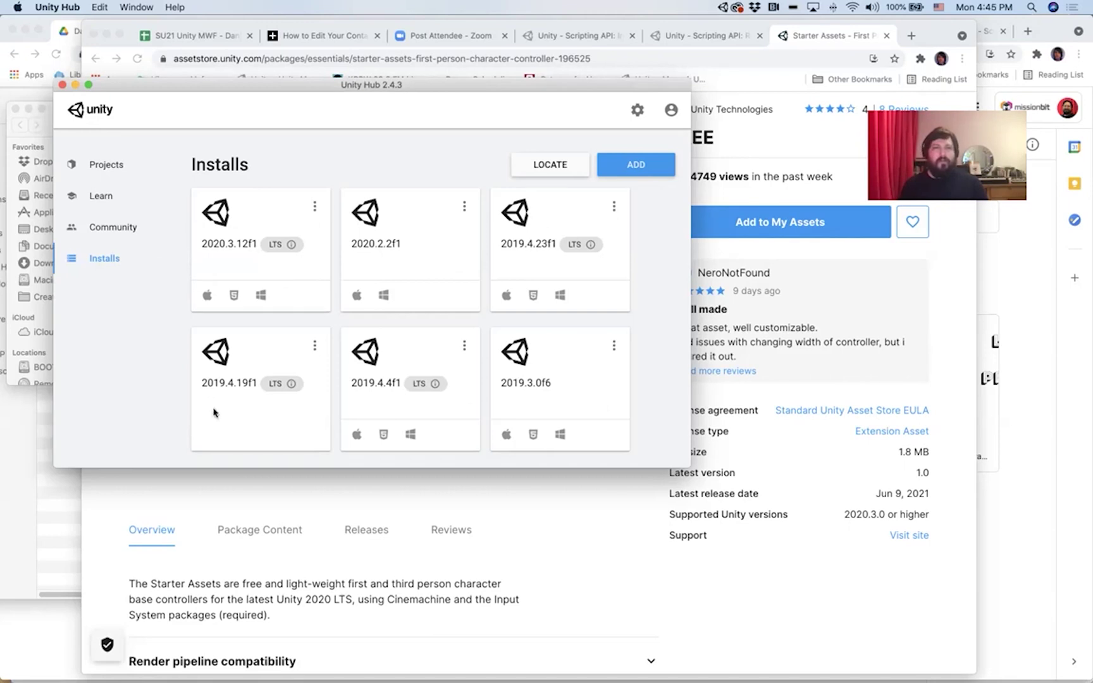
- From Projects, start a new project using Unity 2020.3.12f1 from the NEW version list
left_click(99, 165)
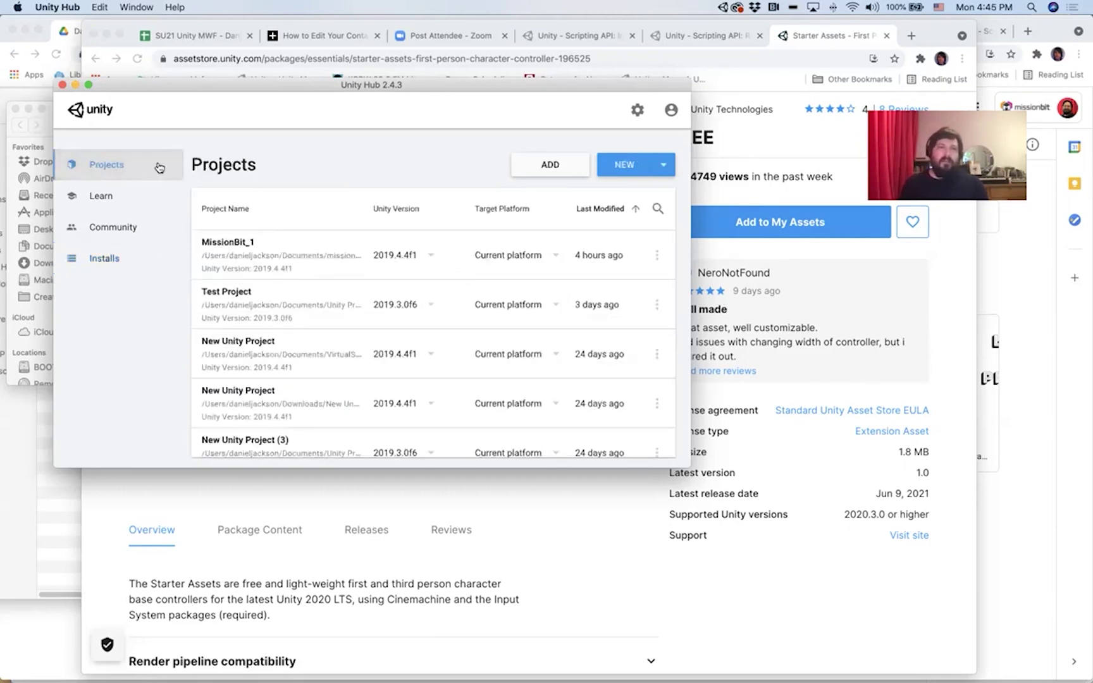
left_click(671, 168)
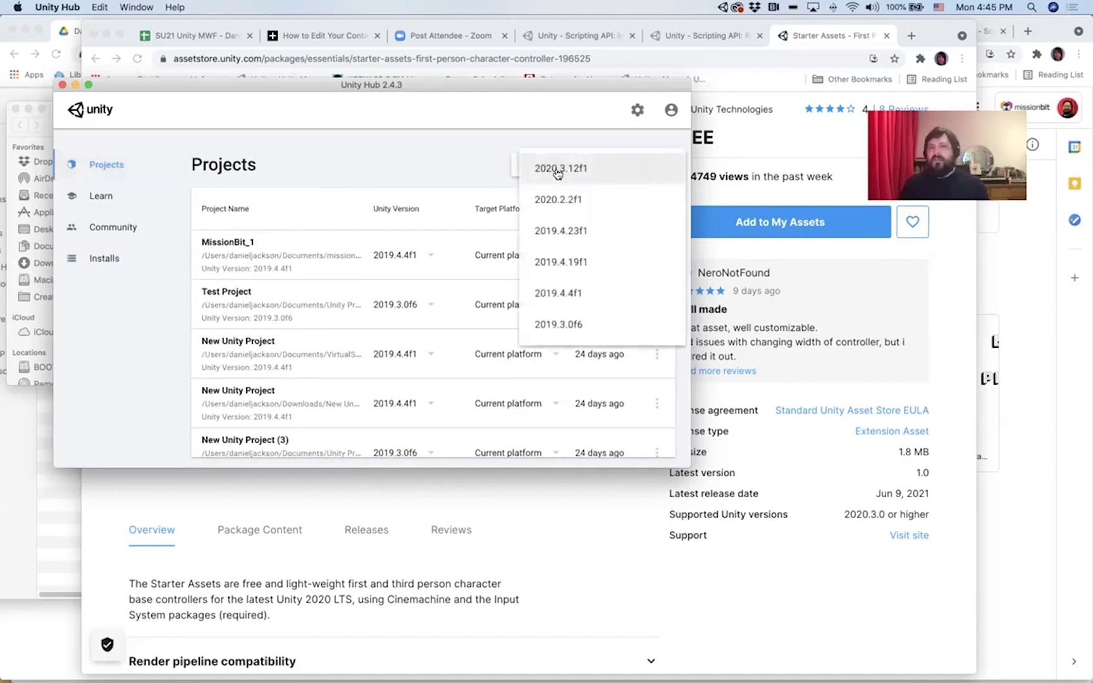
left_click(392, 163)
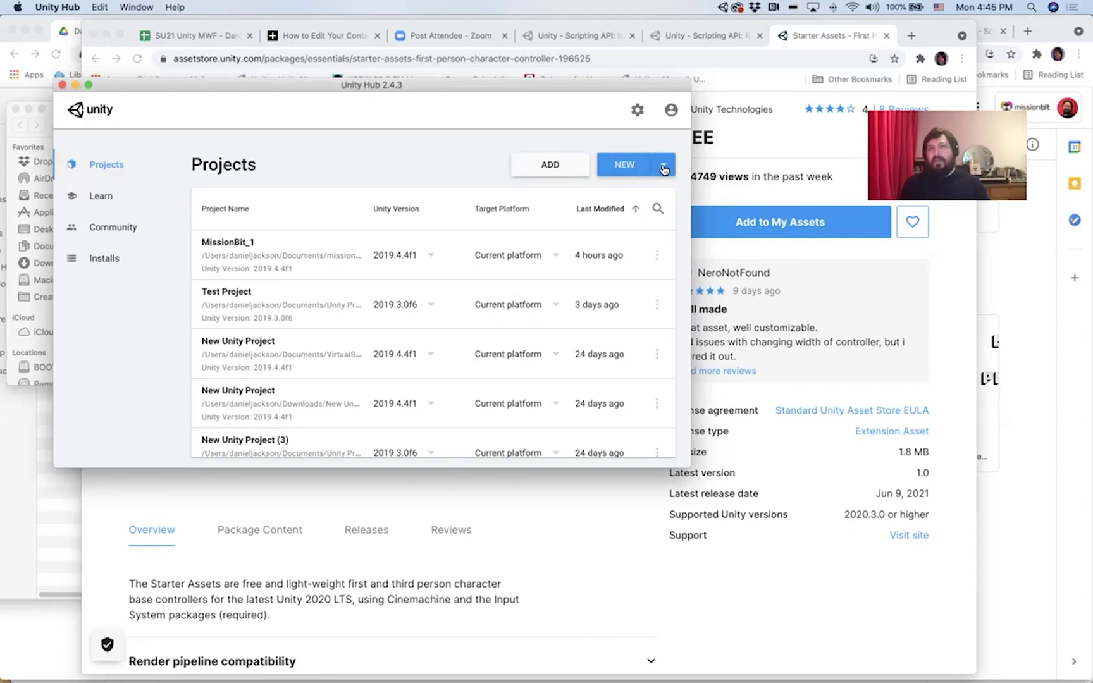
left_click(663, 170)
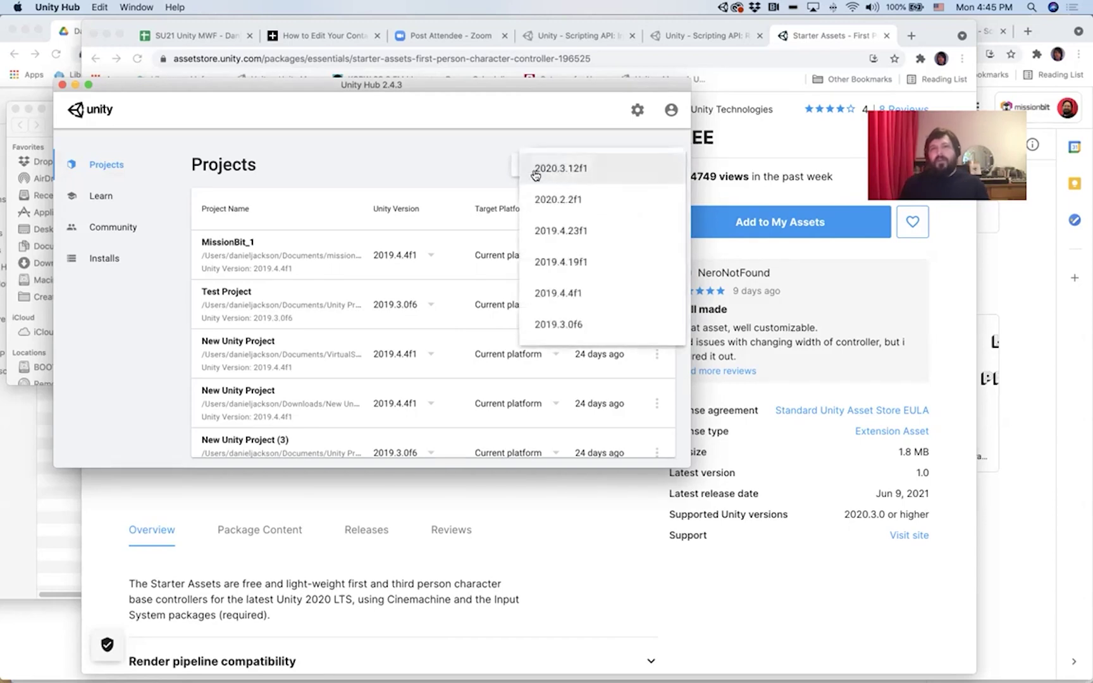
left_click(575, 169)
key("ctrl+Up")
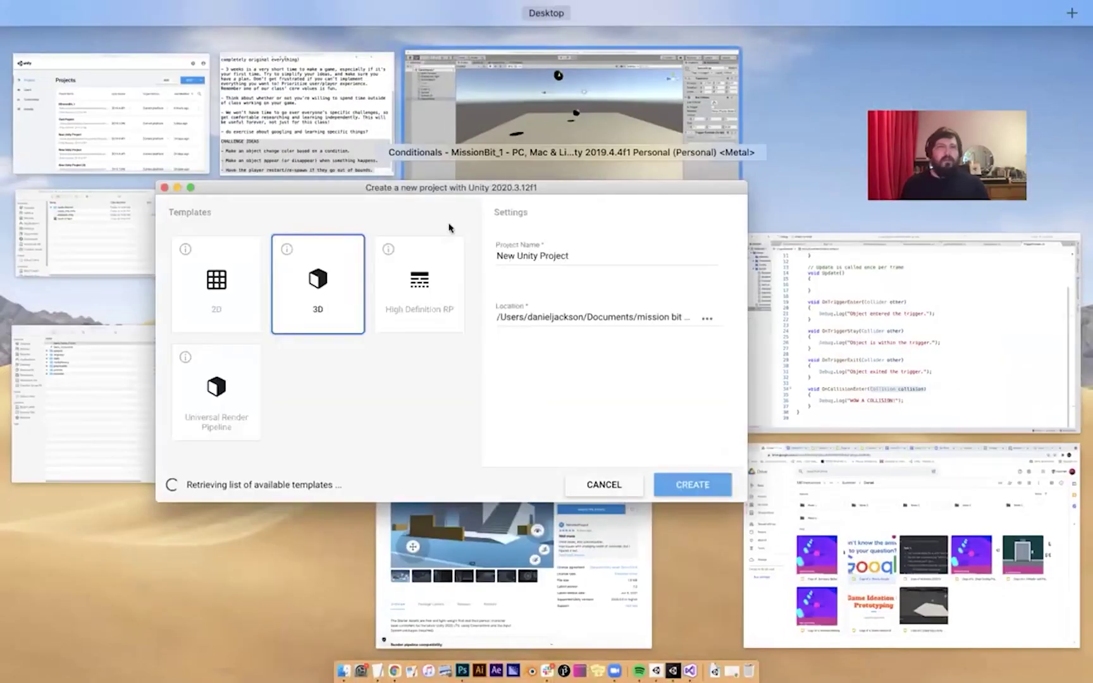
key("Escape")
- Replace the default project name with MissionBit_2 and create the 3D project
mouse_move(690, 670)
left_click(657, 670)
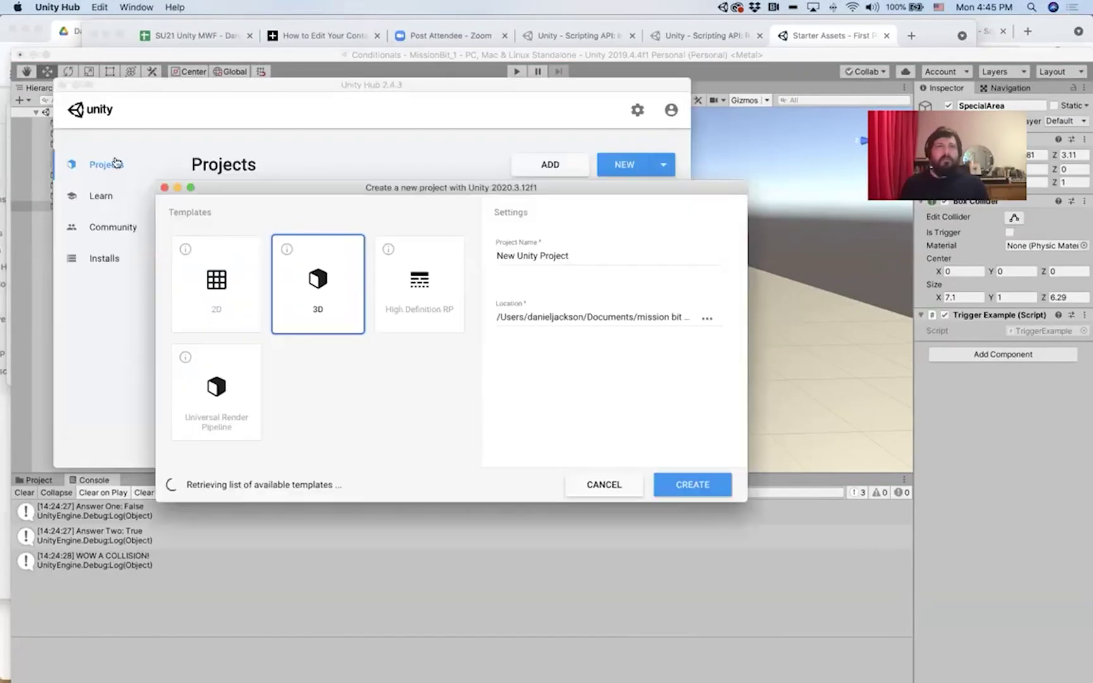
left_click(707, 187)
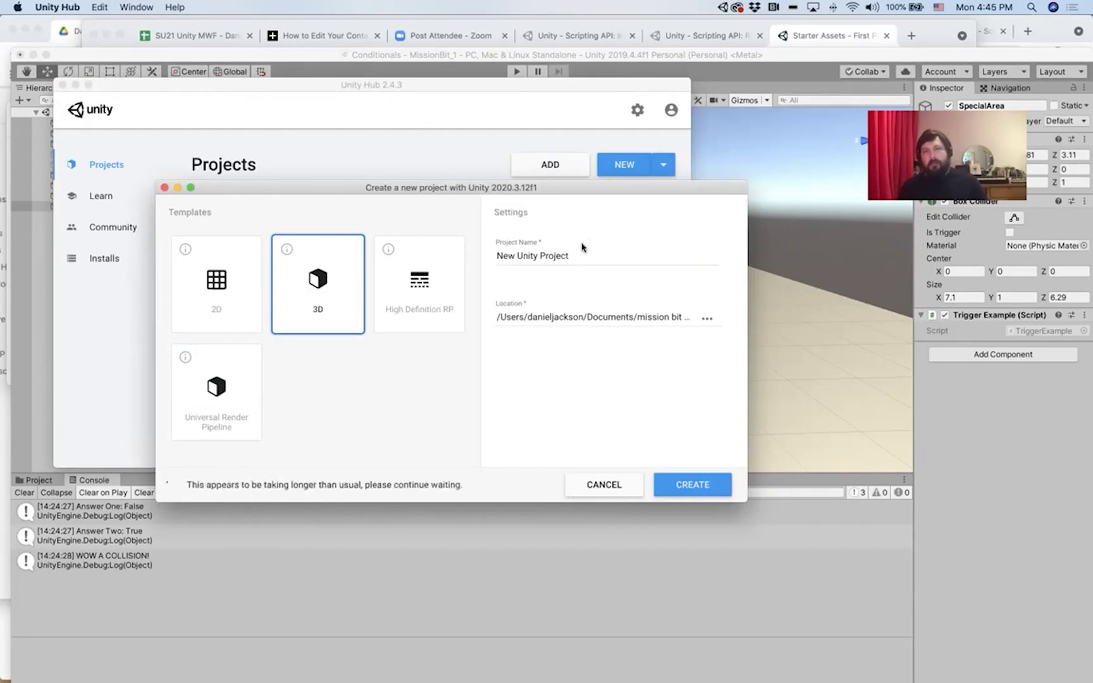
left_click(575, 256)
left_click(495, 254, "shift")
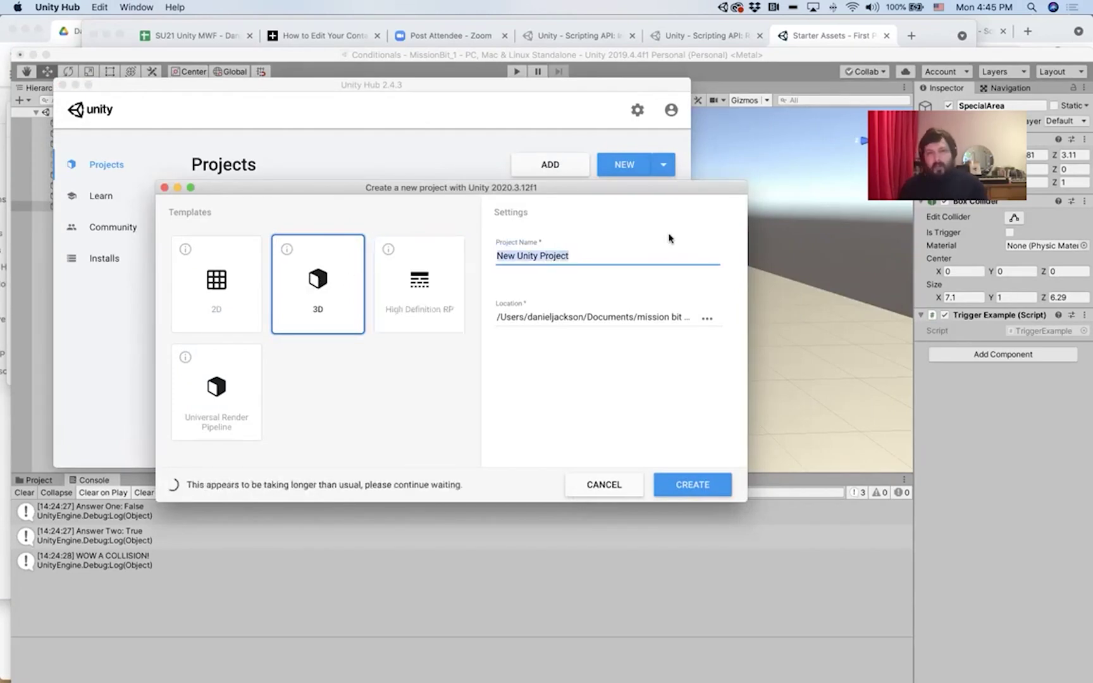
type("MissionBit_2")
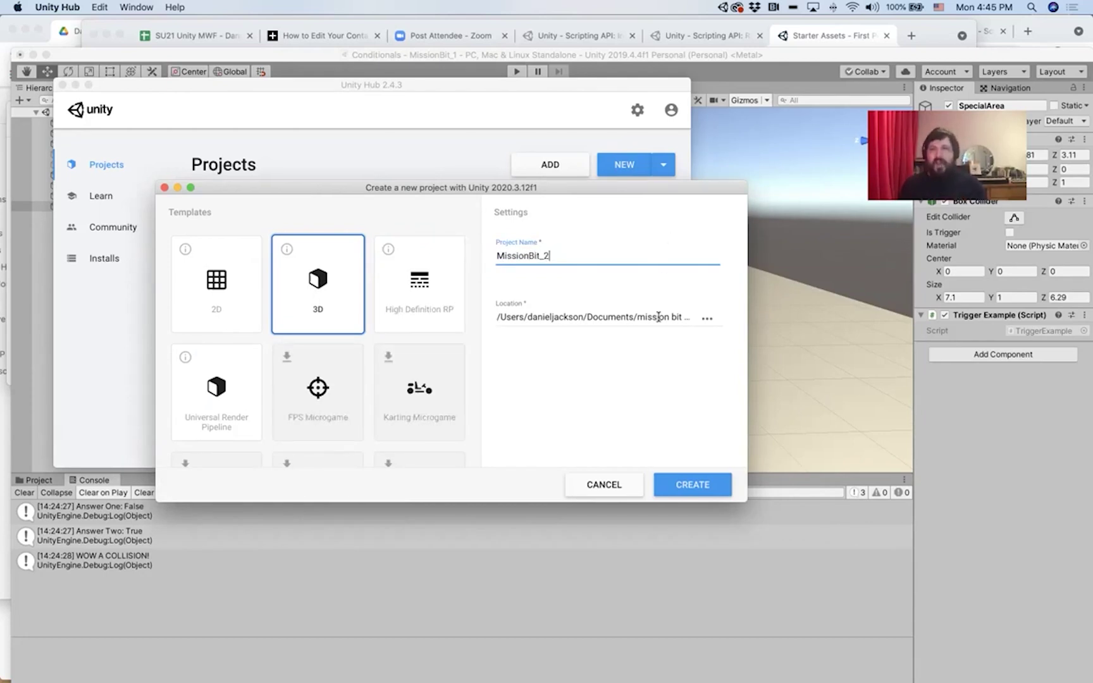
left_click(694, 486)
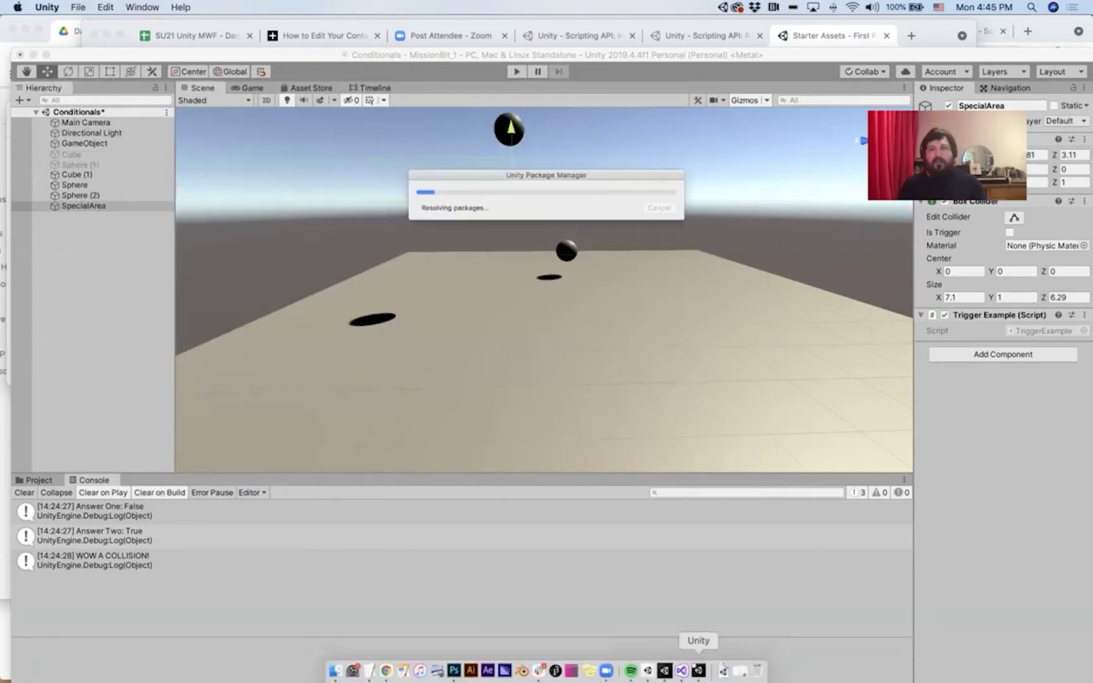
- Quit the old MissionBit_1 Unity editor through its Unity menu
left_click(135, 54)
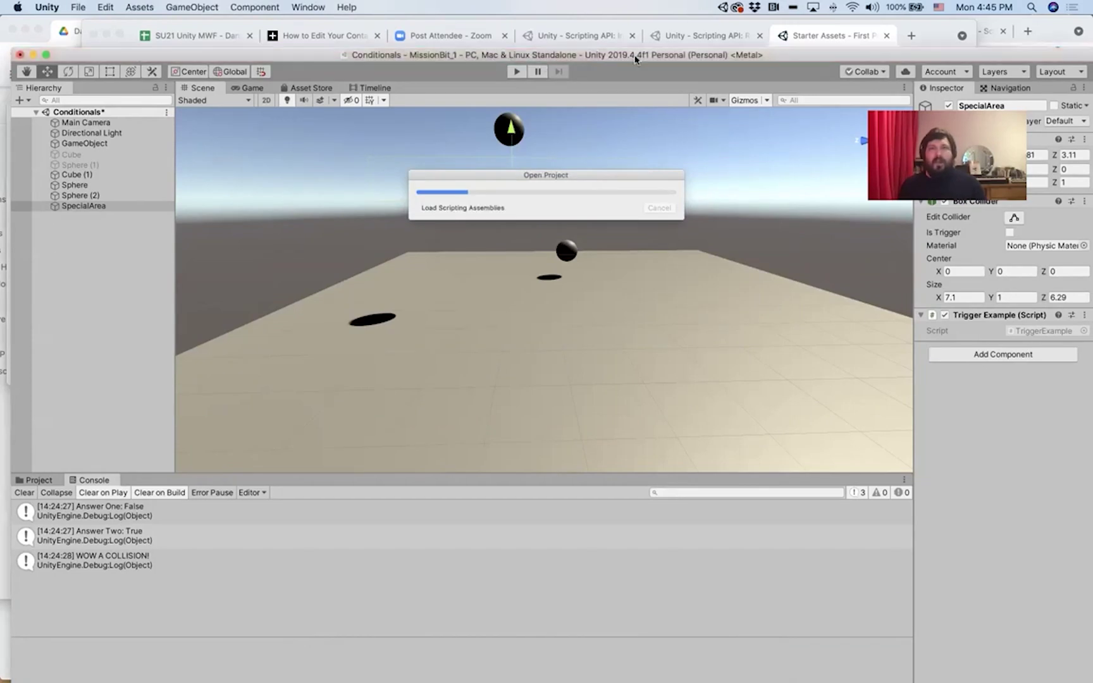
left_click(46, 7)
left_click(44, 152)
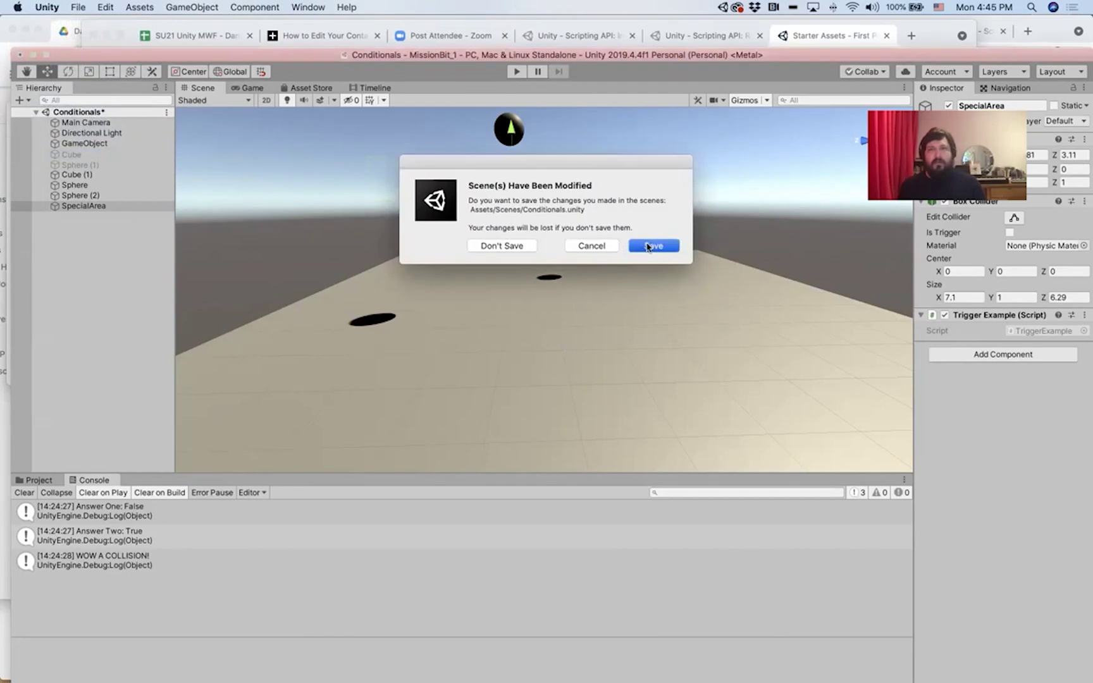